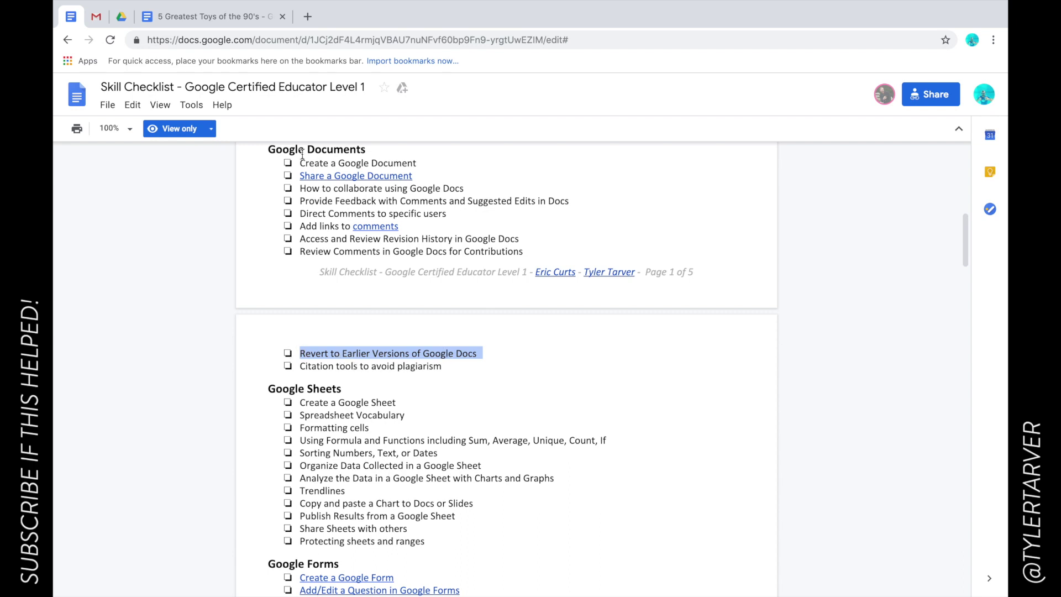
{"action": "left_click", "coordinate": [202, 19]}
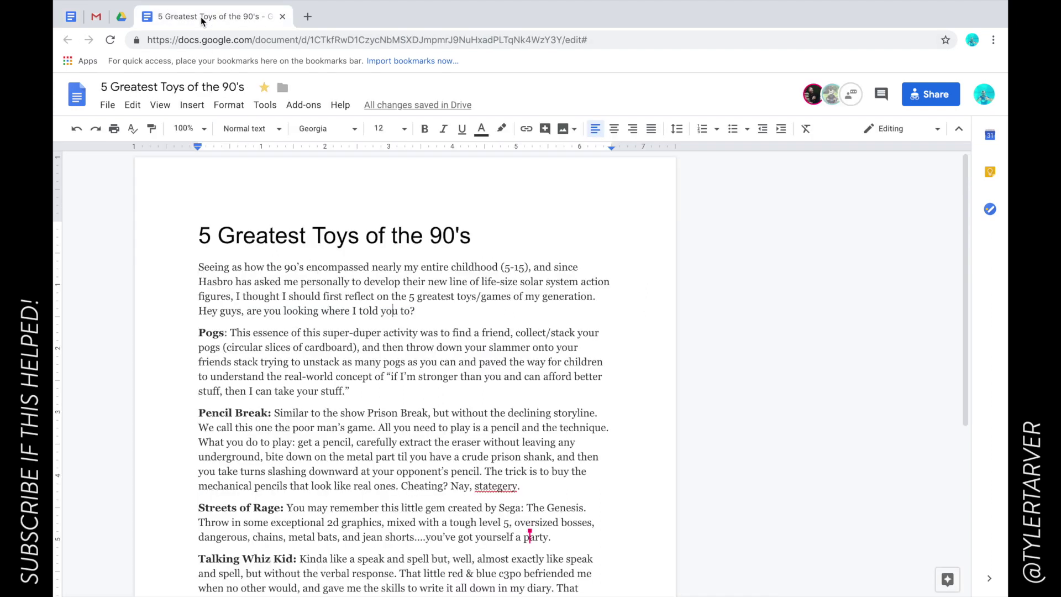
{"action": "scroll", "coordinate": [408, 377], "scroll_direction": "down", "scroll_amount": 2}
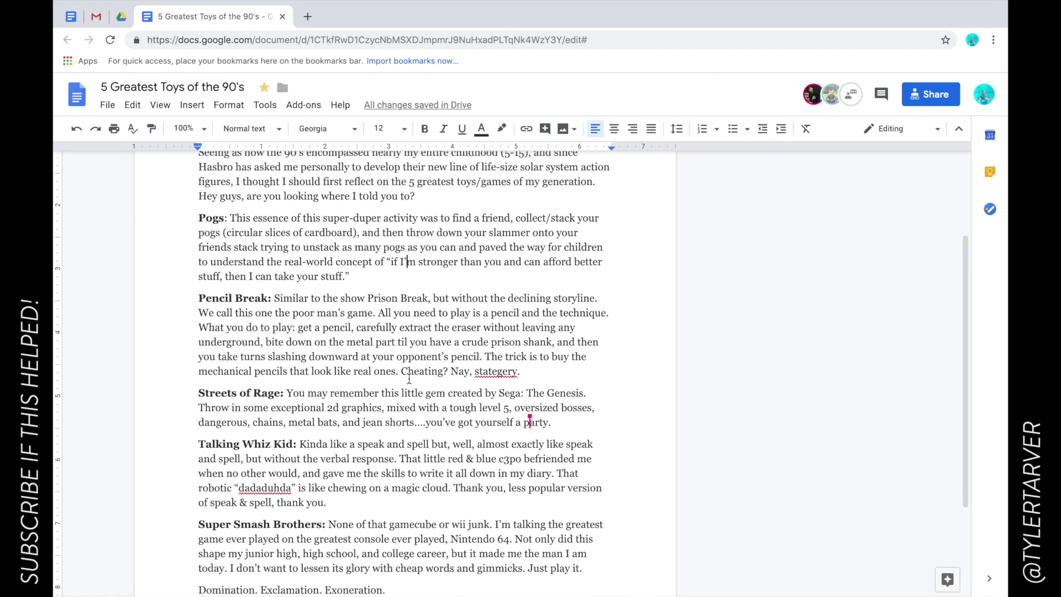
{"action": "scroll", "coordinate": [408, 377], "scroll_direction": "up", "scroll_amount": 2}
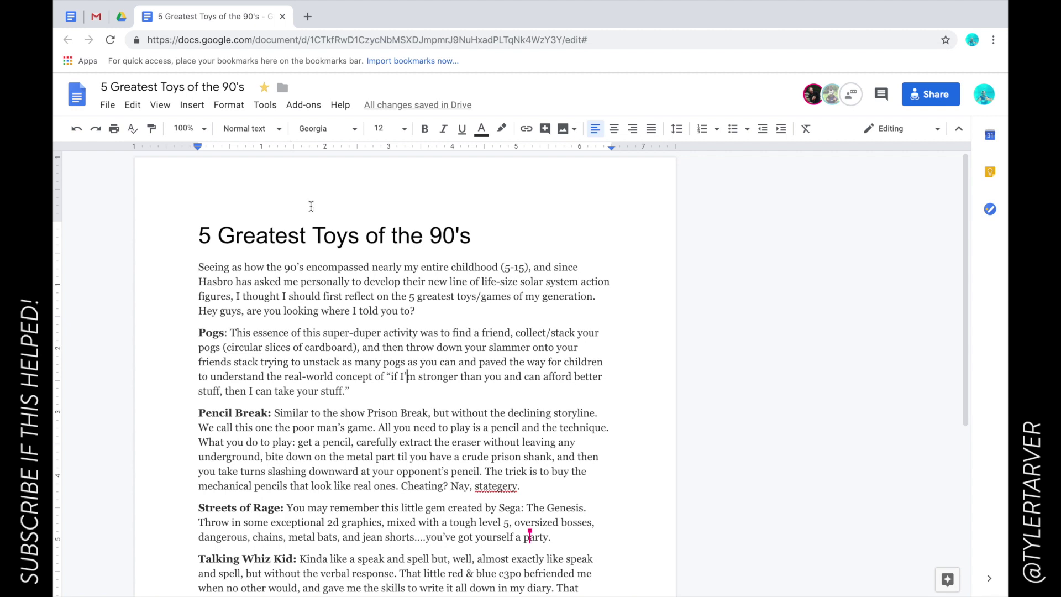
{"action": "scroll", "coordinate": [377, 353], "scroll_direction": "down", "scroll_amount": 1}
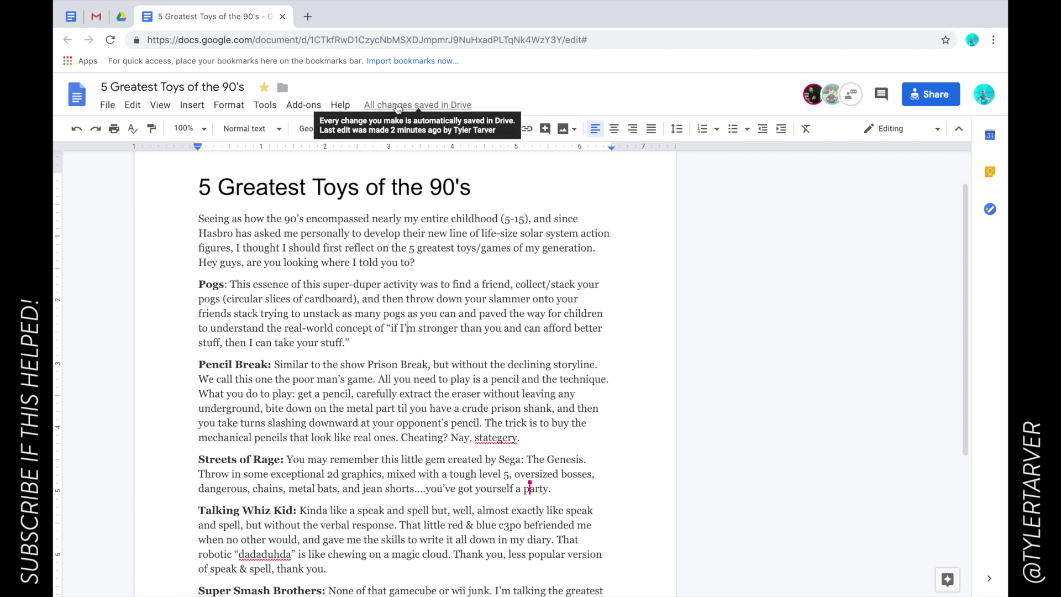
Append 'Hey, what's up?' after 'told you to?' at the end of the introductory paragraph
{"action": "left_click", "coordinate": [442, 262]}
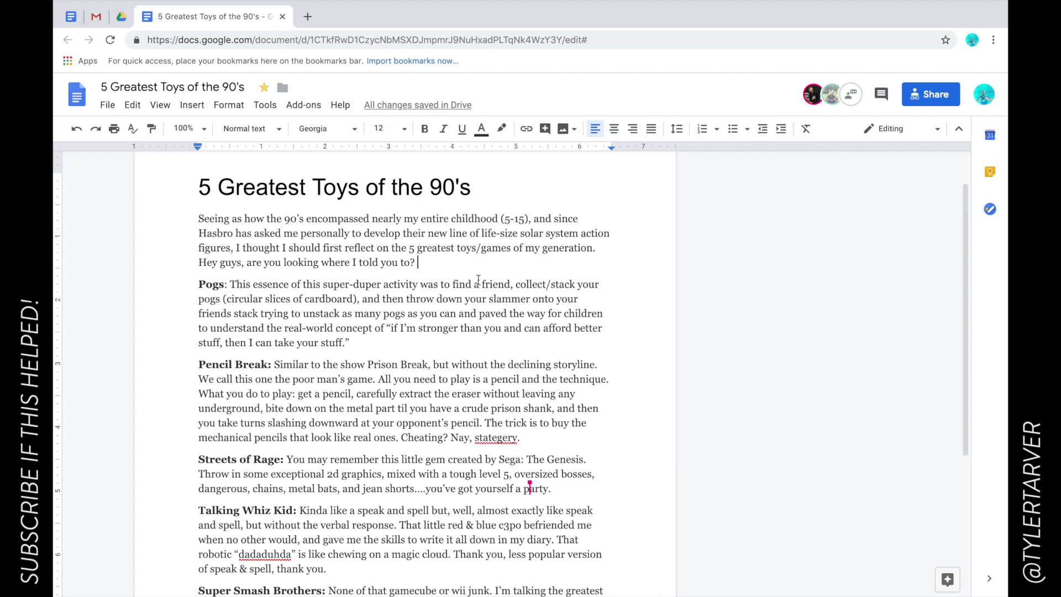
{"action": "type", "text": "Hey"}
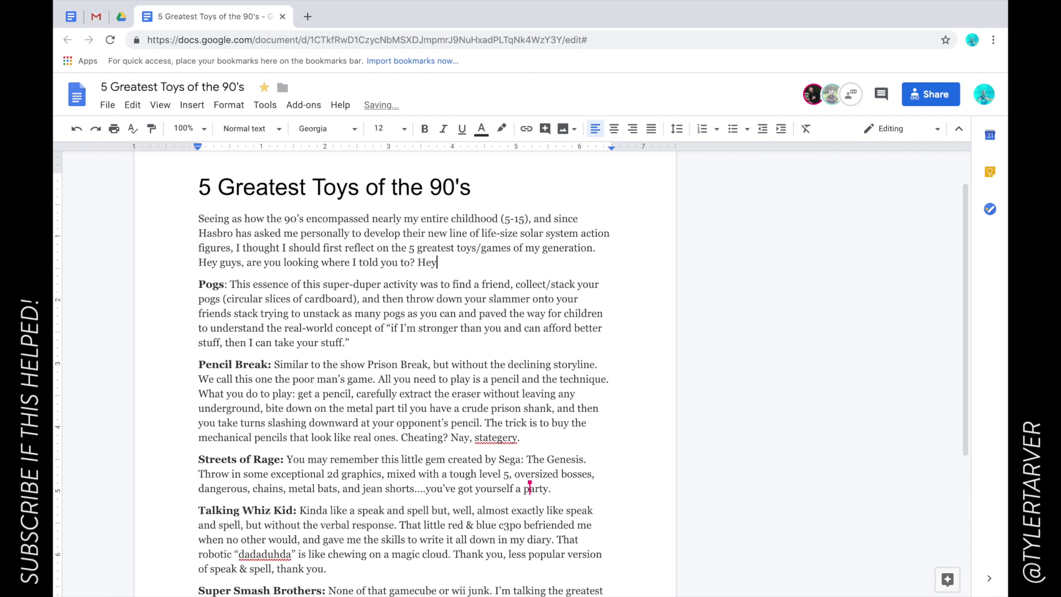
{"action": "type", "text": ", what's up?"}
{"action": "mouse_move", "coordinate": [381, 108]}
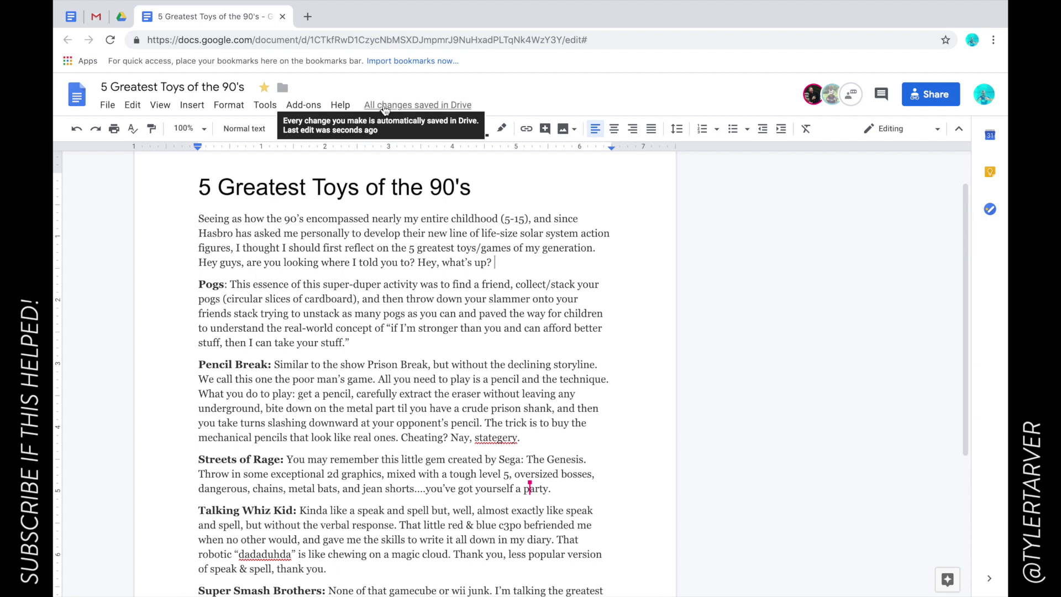
{"action": "left_click", "coordinate": [447, 105]}
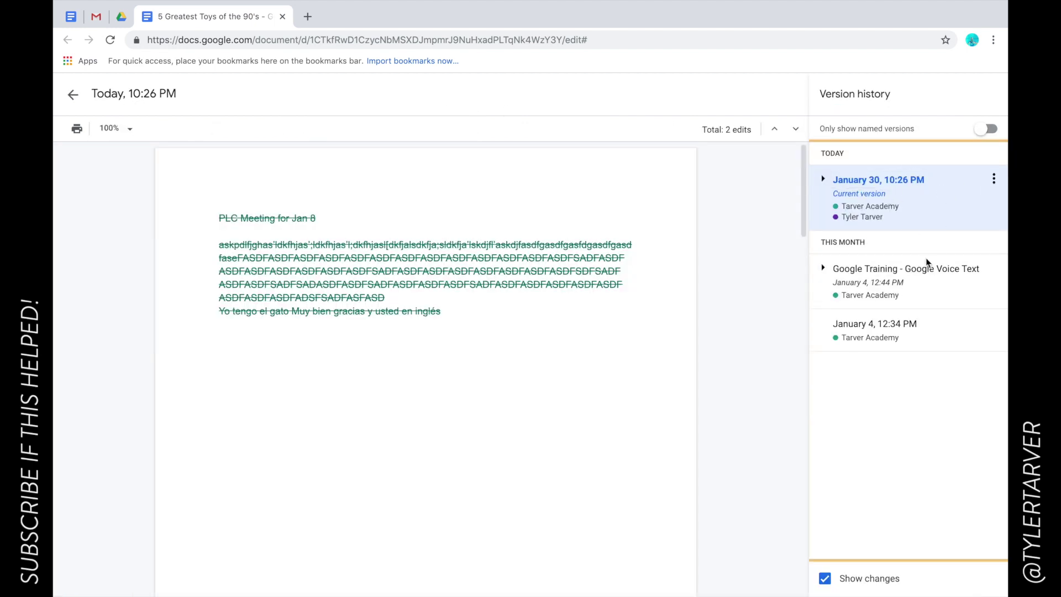
Preview the 'Google Training - Google Voice Text' and January 4, 12:34 PM versions
{"action": "left_click", "coordinate": [926, 280]}
{"action": "left_click", "coordinate": [926, 338]}
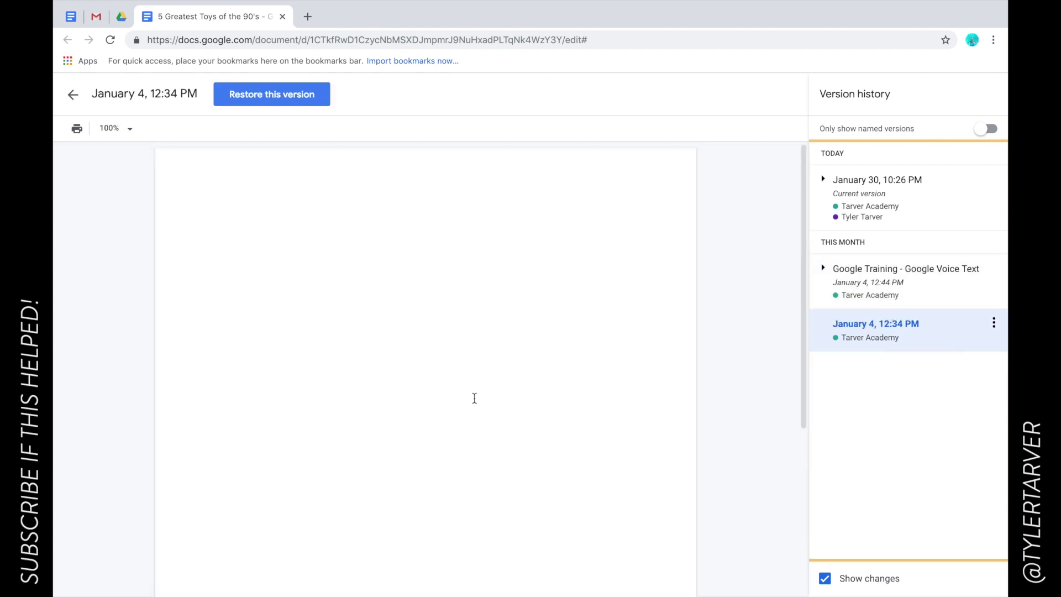
{"action": "left_click", "coordinate": [916, 306]}
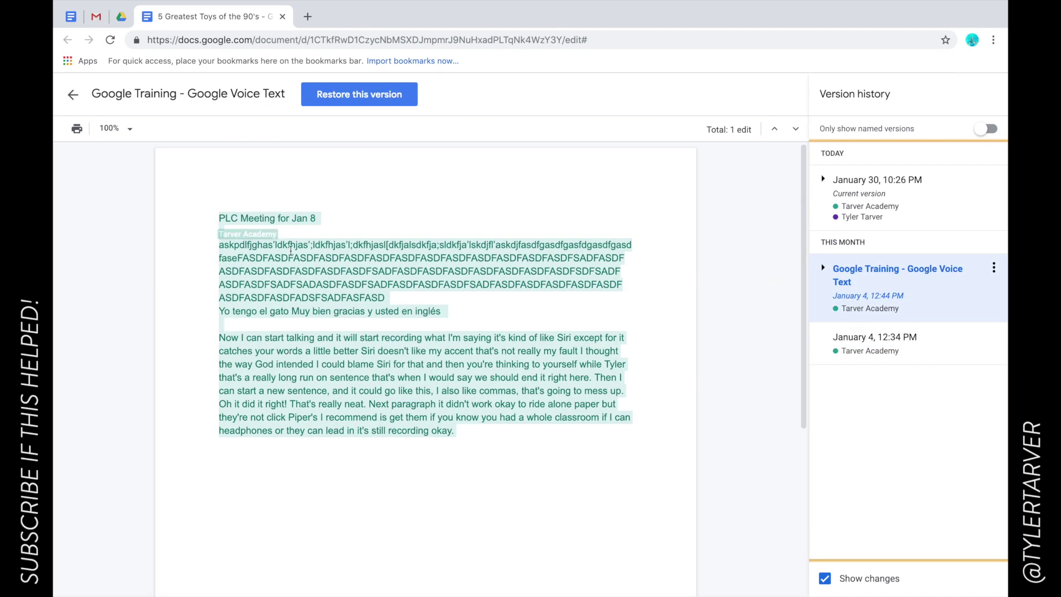
{"action": "scroll", "coordinate": [335, 351], "scroll_direction": "down", "scroll_amount": 4}
{"action": "scroll", "coordinate": [308, 267], "scroll_direction": "up", "scroll_amount": 4}
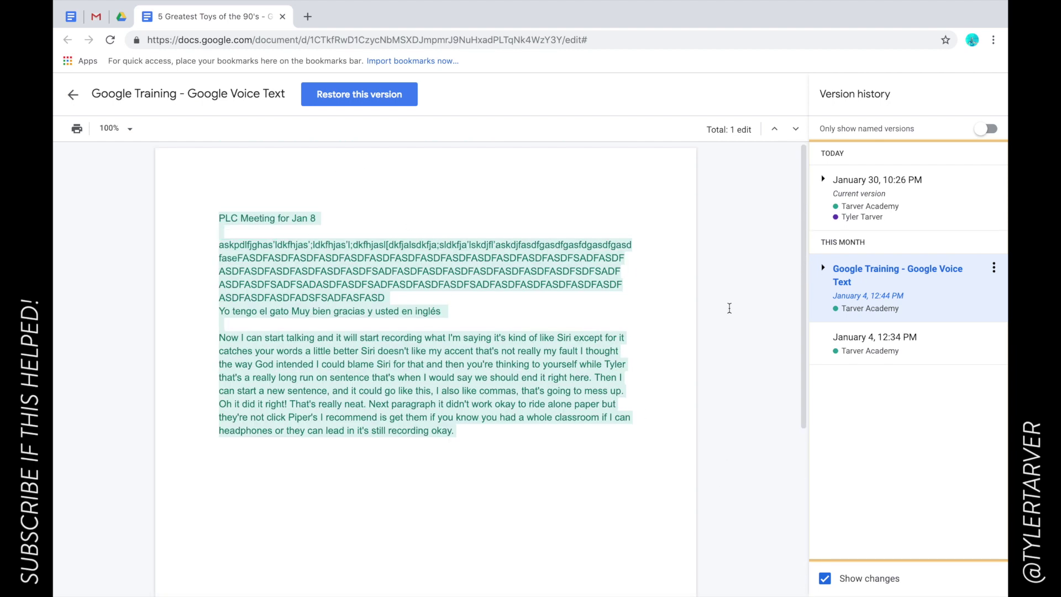
Review the current version with its changes marked, then return to editing
{"action": "left_click", "coordinate": [895, 201]}
{"action": "scroll", "coordinate": [447, 330], "scroll_direction": "down", "scroll_amount": 1}
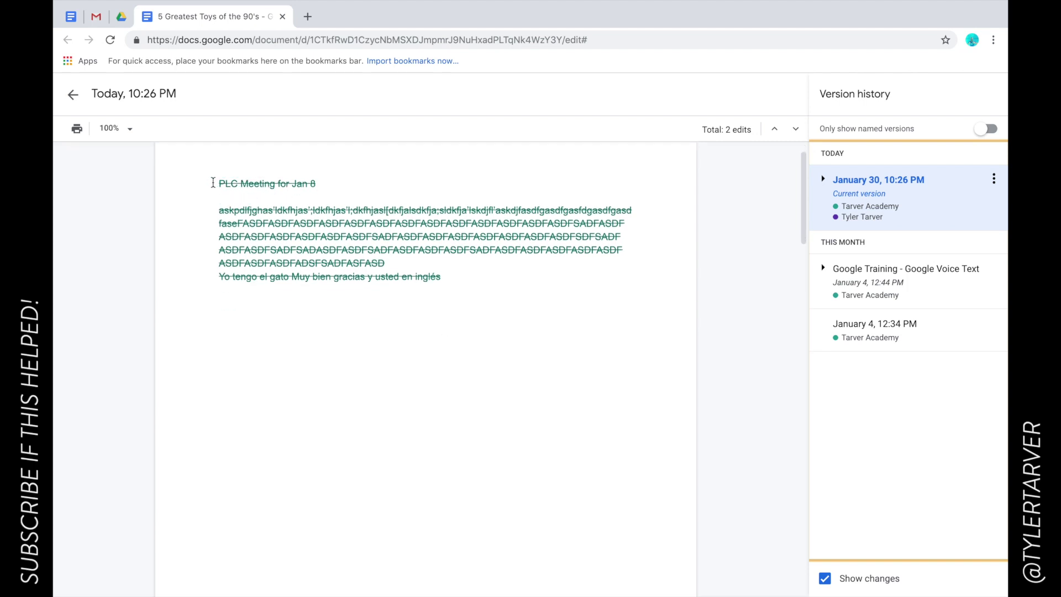
{"action": "scroll", "coordinate": [454, 285], "scroll_direction": "down", "scroll_amount": 10}
{"action": "scroll", "coordinate": [483, 452], "scroll_direction": "down", "scroll_amount": 10}
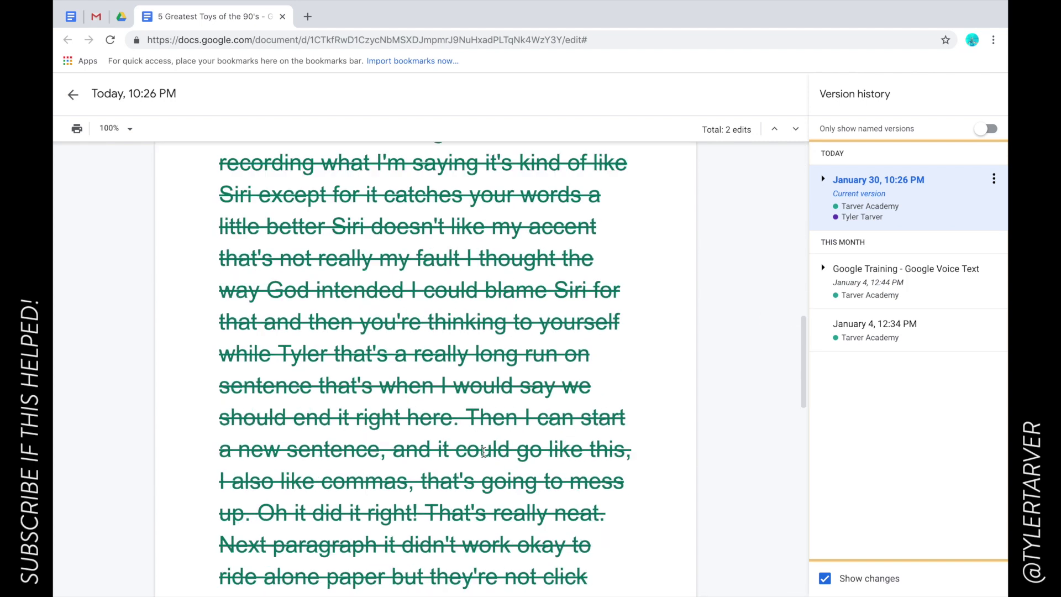
{"action": "scroll", "coordinate": [483, 452], "scroll_direction": "up", "scroll_amount": 3}
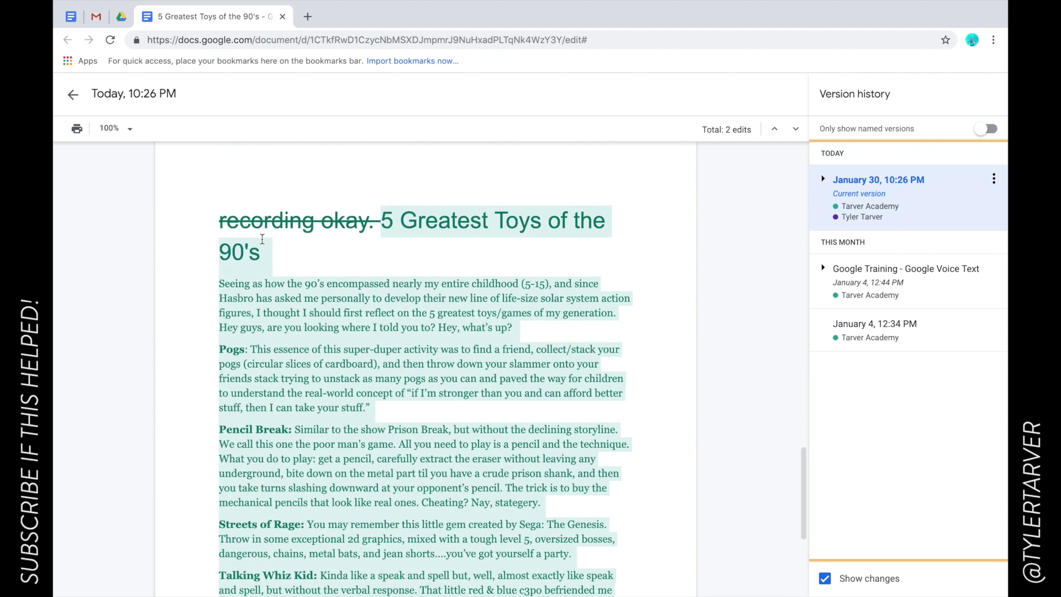
{"action": "scroll", "coordinate": [481, 337], "scroll_direction": "down", "scroll_amount": 6}
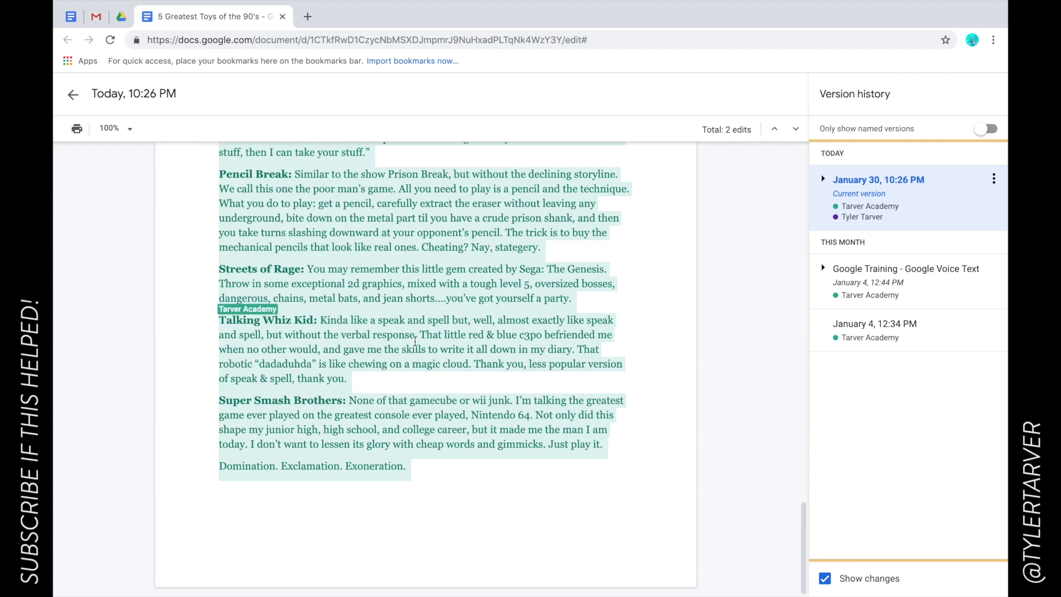
{"action": "scroll", "coordinate": [415, 340], "scroll_direction": "up", "scroll_amount": 20}
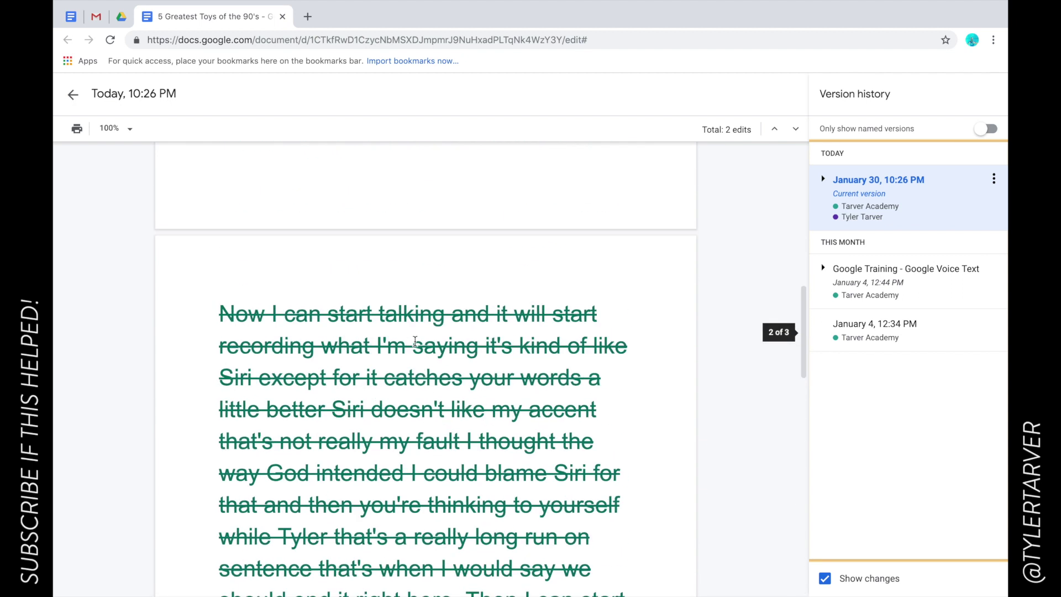
{"action": "left_click", "coordinate": [72, 94]}
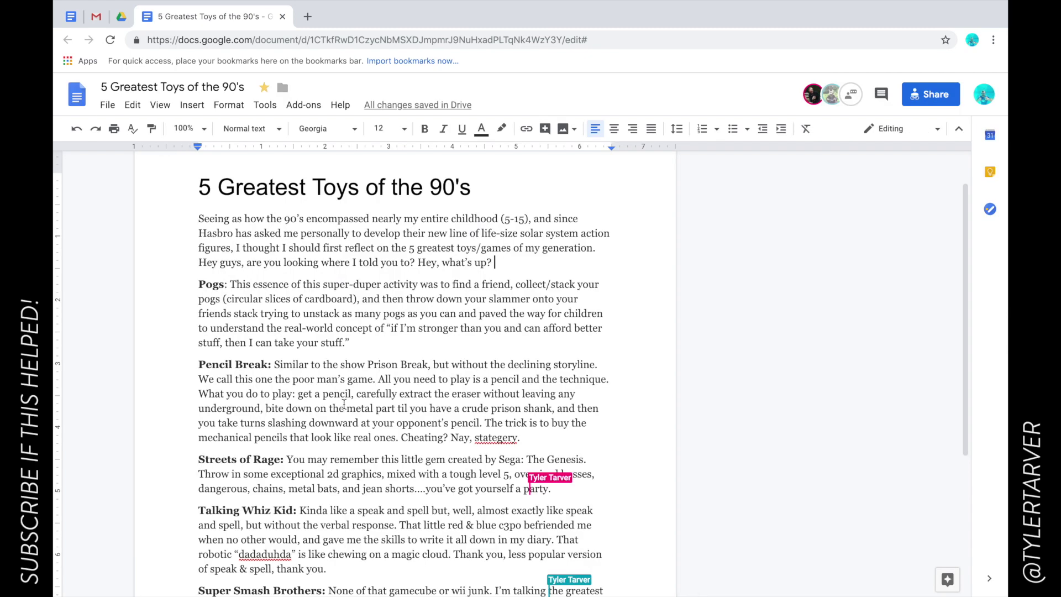
Remove the 'Google Training - Google Voice Text' name from the January 4, 12:44 PM version
{"action": "left_click", "coordinate": [414, 105]}
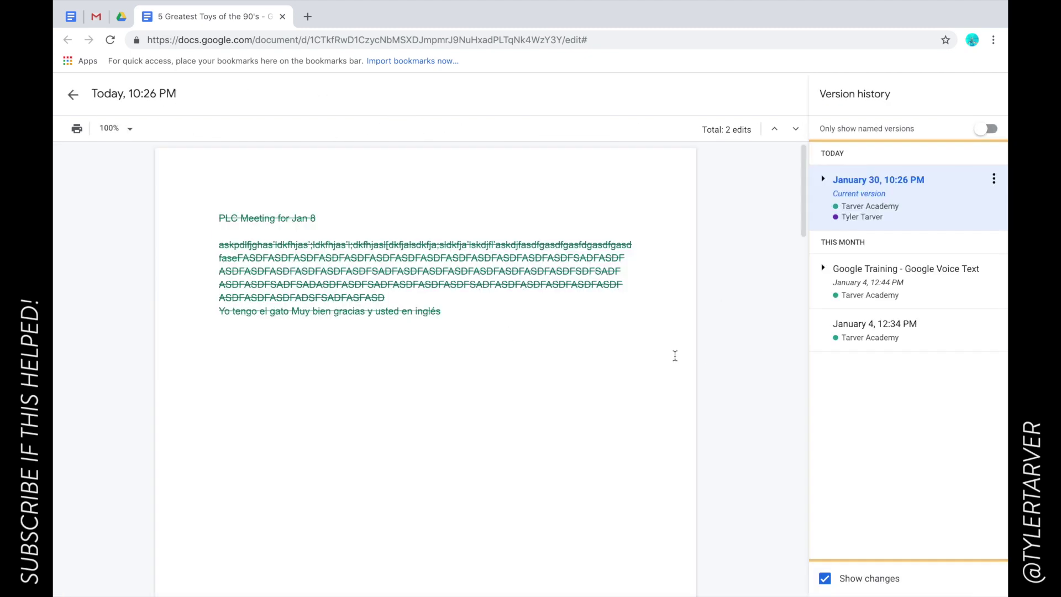
{"action": "left_click", "coordinate": [938, 294]}
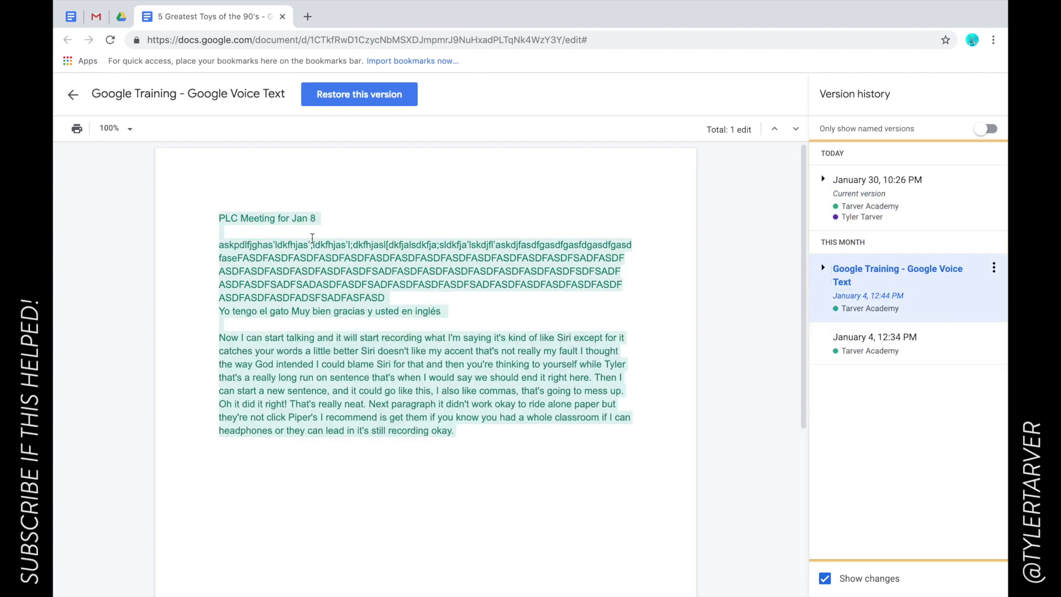
{"action": "scroll", "coordinate": [385, 329], "scroll_direction": "down", "scroll_amount": 5}
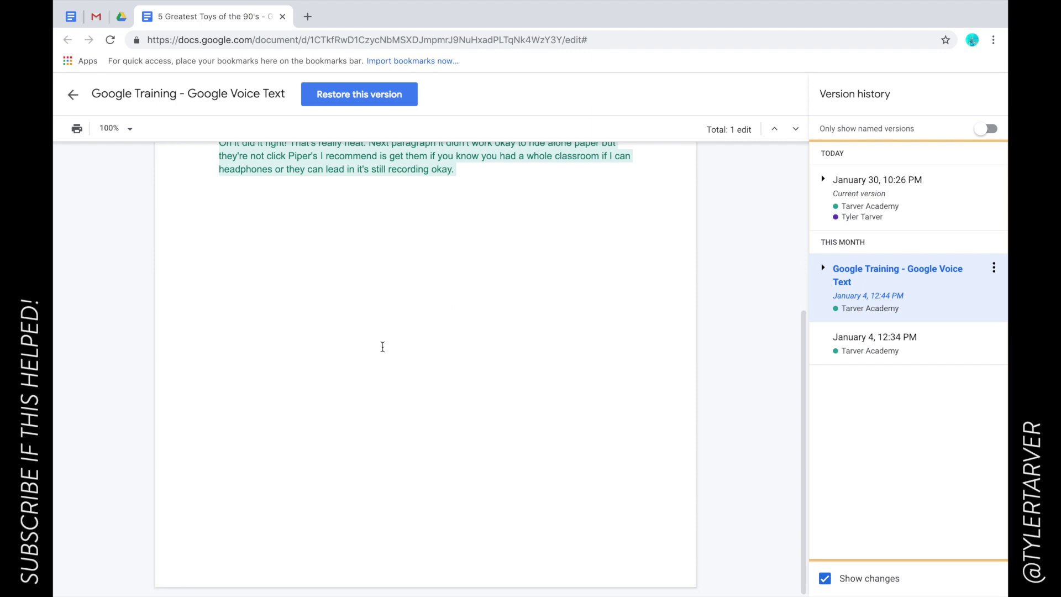
{"action": "scroll", "coordinate": [383, 347], "scroll_direction": "up", "scroll_amount": 5}
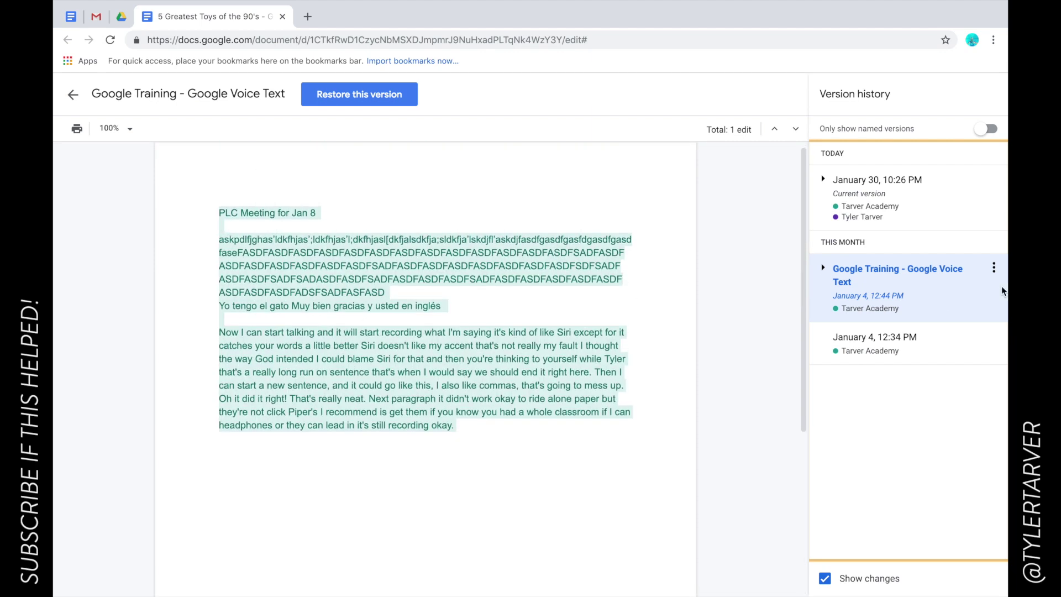
{"action": "left_click", "coordinate": [922, 270]}
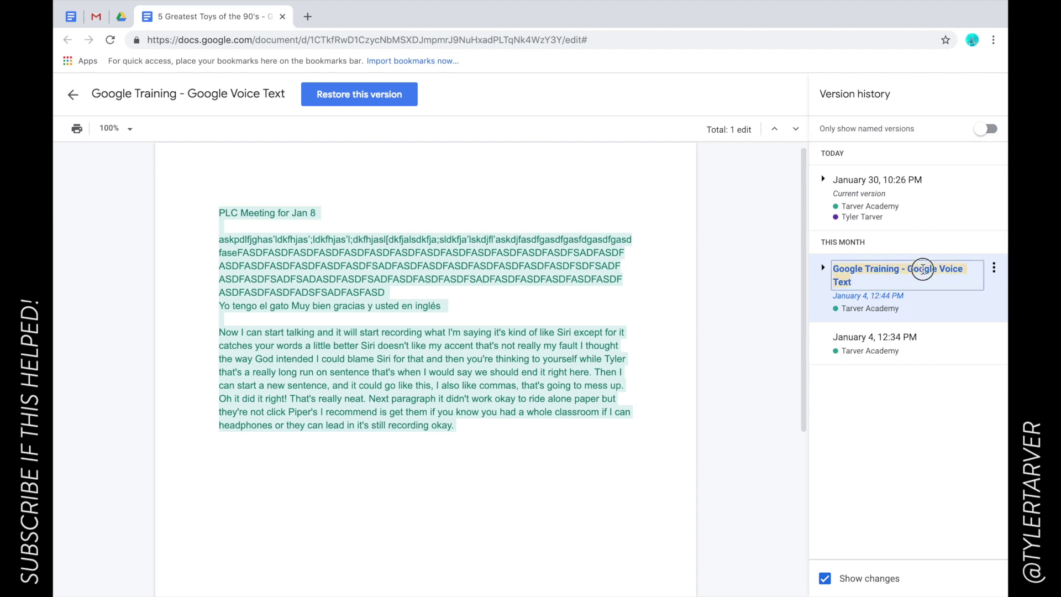
{"action": "left_click", "coordinate": [994, 268]}
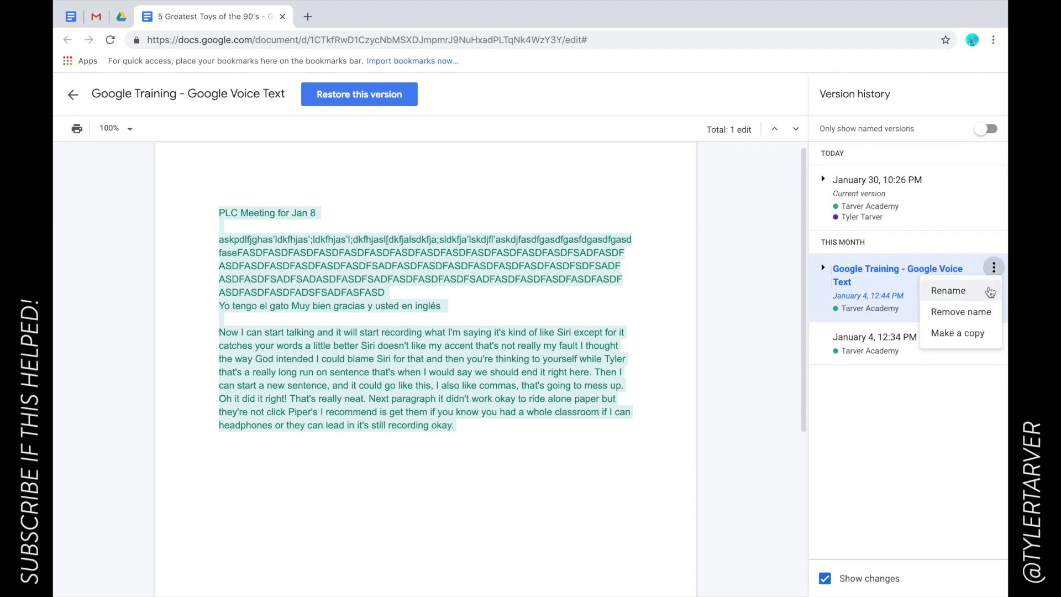
{"action": "left_click", "coordinate": [976, 311]}
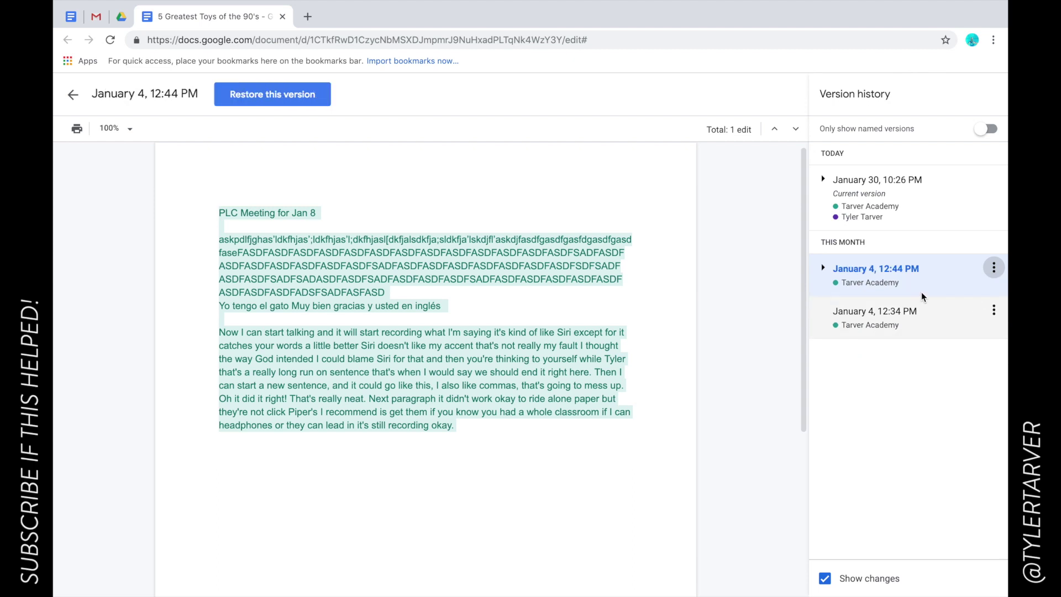
{"action": "left_click", "coordinate": [915, 271]}
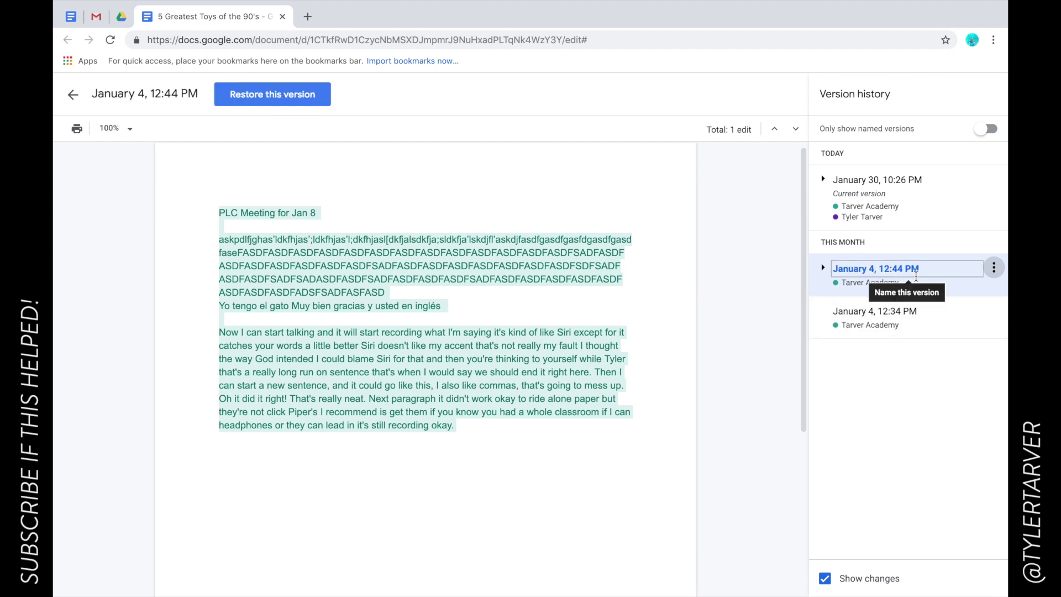
Make a separate copy of the January 4, 12:44 PM version, then go back to the original document
{"action": "left_click", "coordinate": [993, 268]}
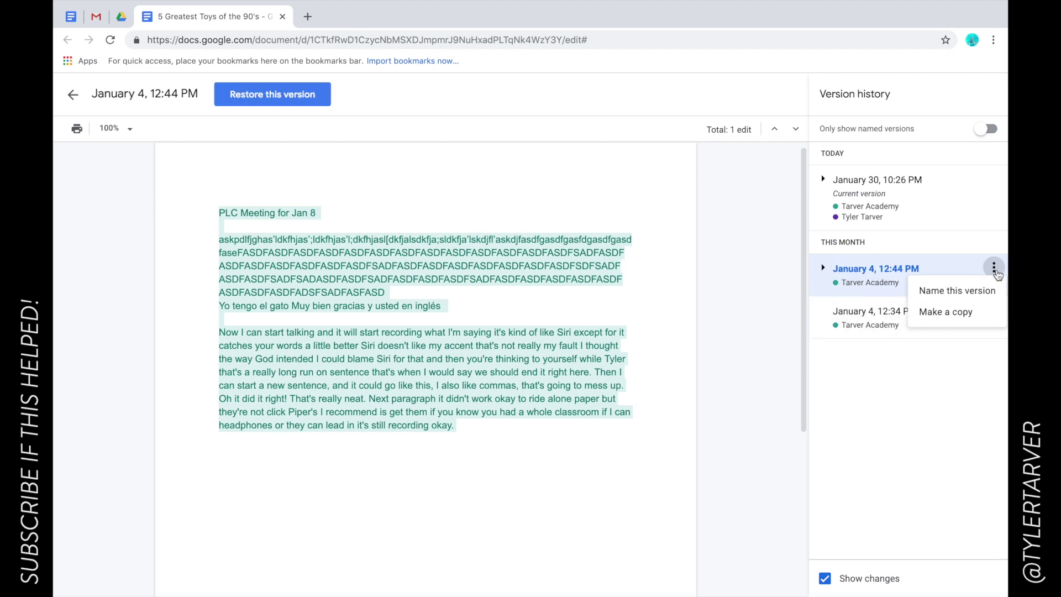
{"action": "left_click", "coordinate": [983, 311]}
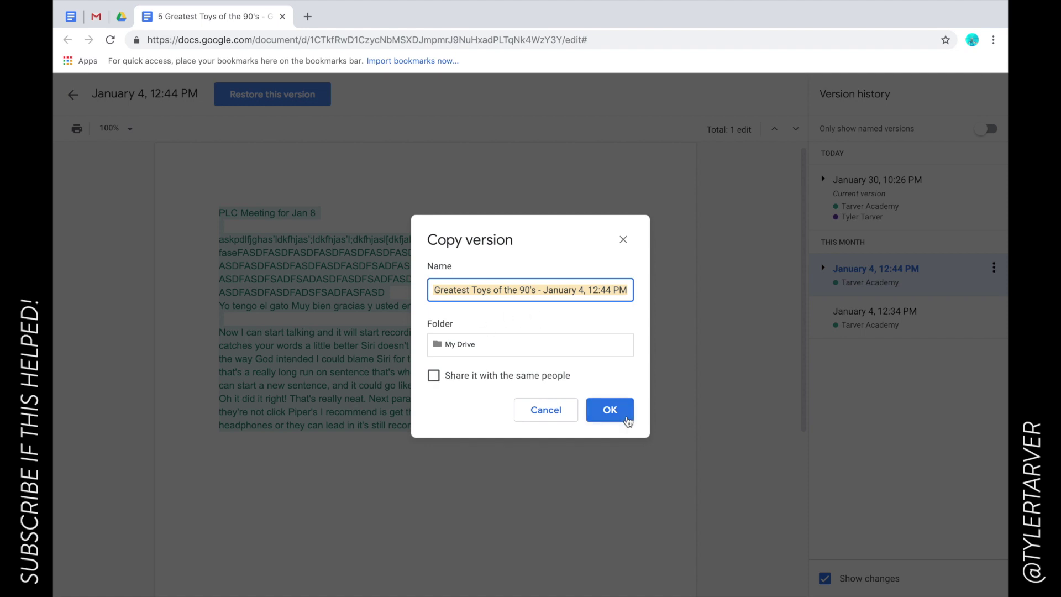
{"action": "left_click", "coordinate": [608, 409]}
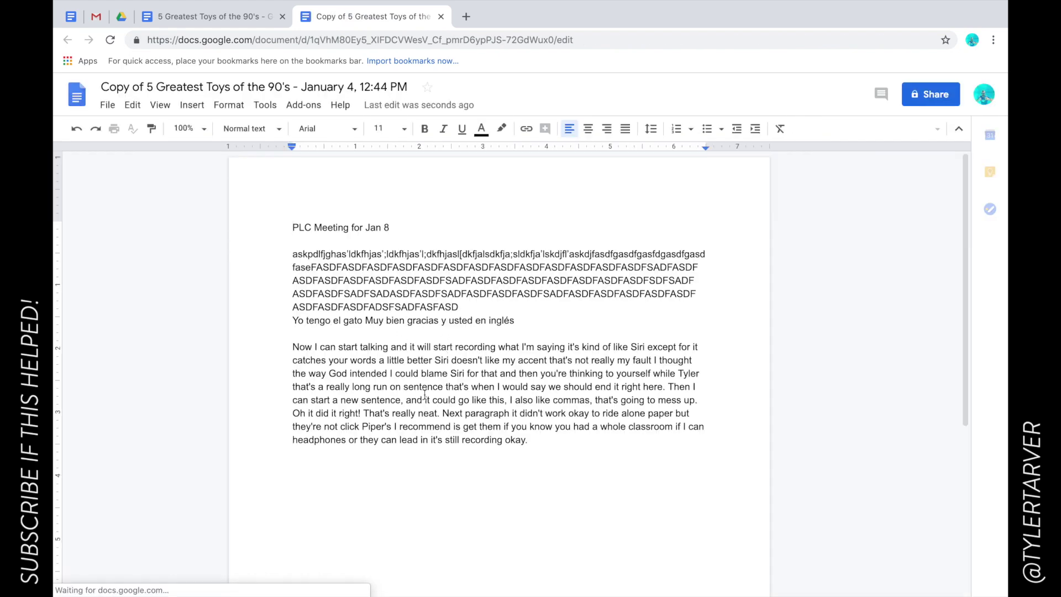
{"action": "left_click", "coordinate": [243, 17]}
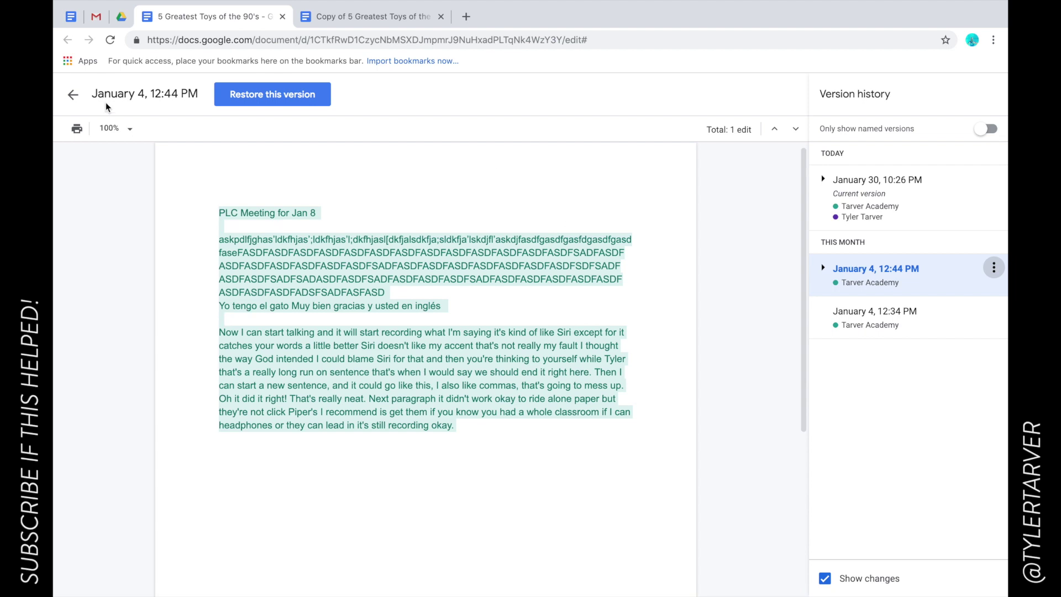
Compare the current document with the new copy in its tab, then reopen the original's version history
{"action": "left_click", "coordinate": [70, 95]}
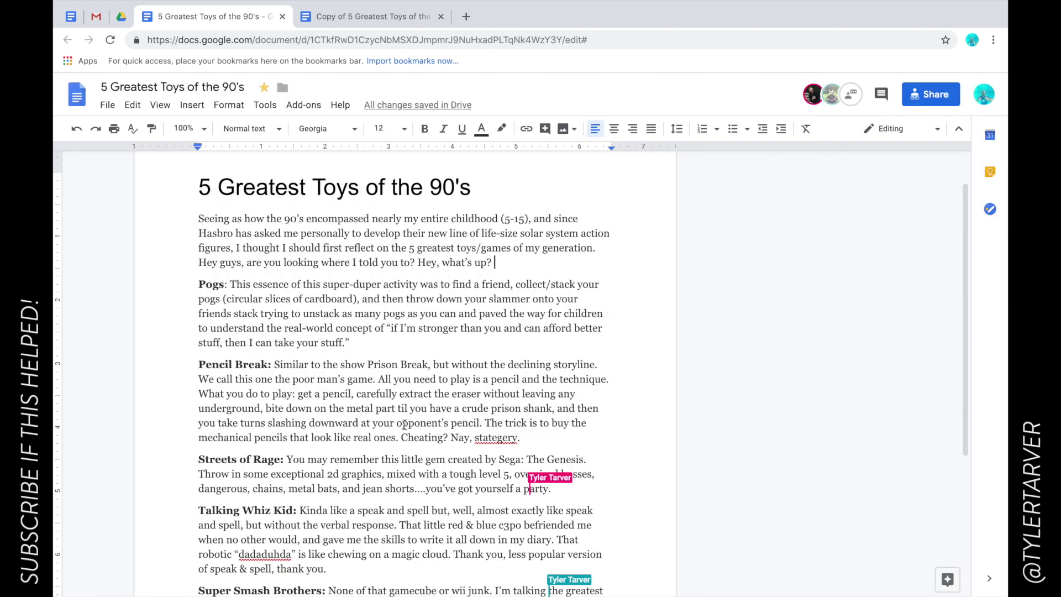
{"action": "scroll", "coordinate": [340, 346], "scroll_direction": "down", "scroll_amount": 1}
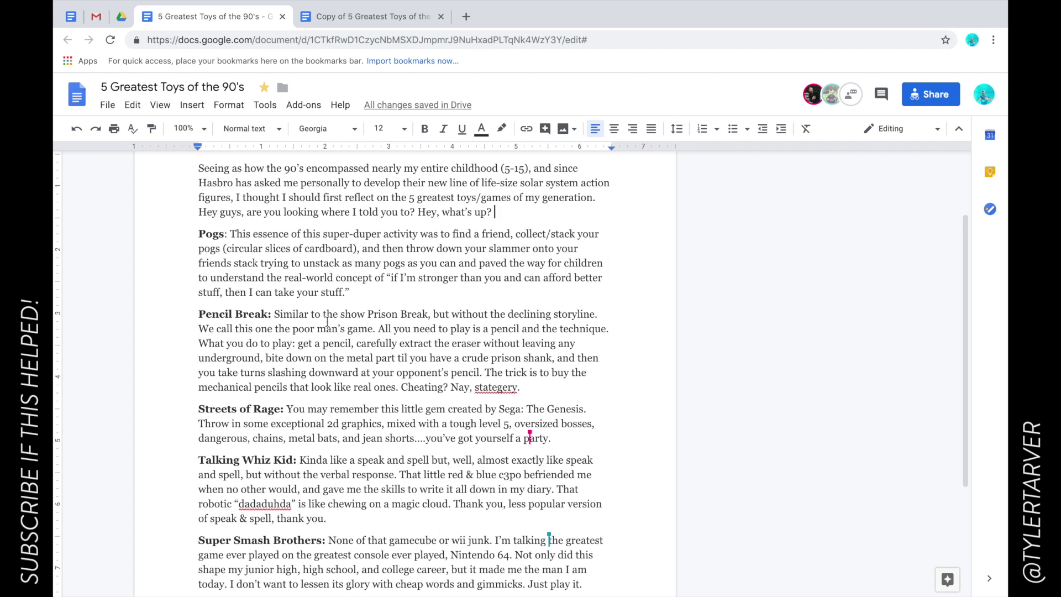
{"action": "scroll", "coordinate": [459, 410], "scroll_direction": "down", "scroll_amount": 2}
{"action": "scroll", "coordinate": [459, 411], "scroll_direction": "up", "scroll_amount": 5}
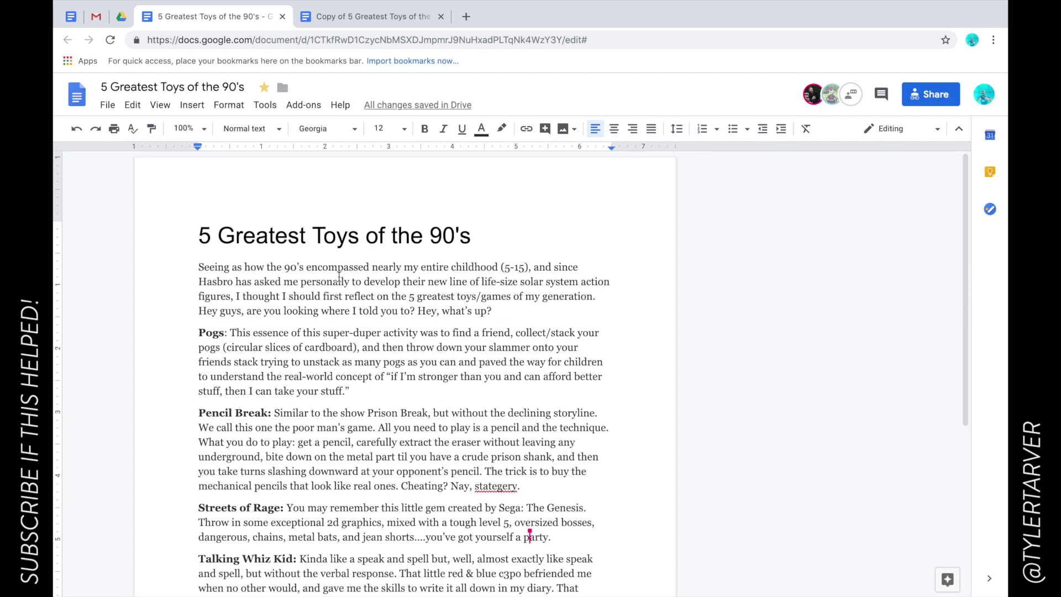
{"action": "left_click", "coordinate": [402, 19]}
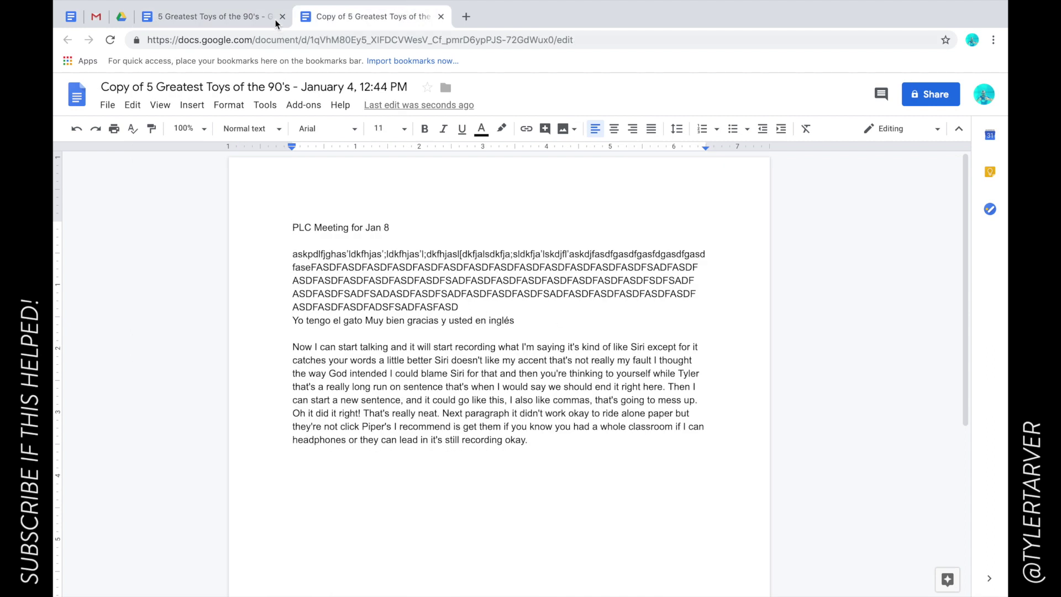
{"action": "left_click", "coordinate": [259, 18]}
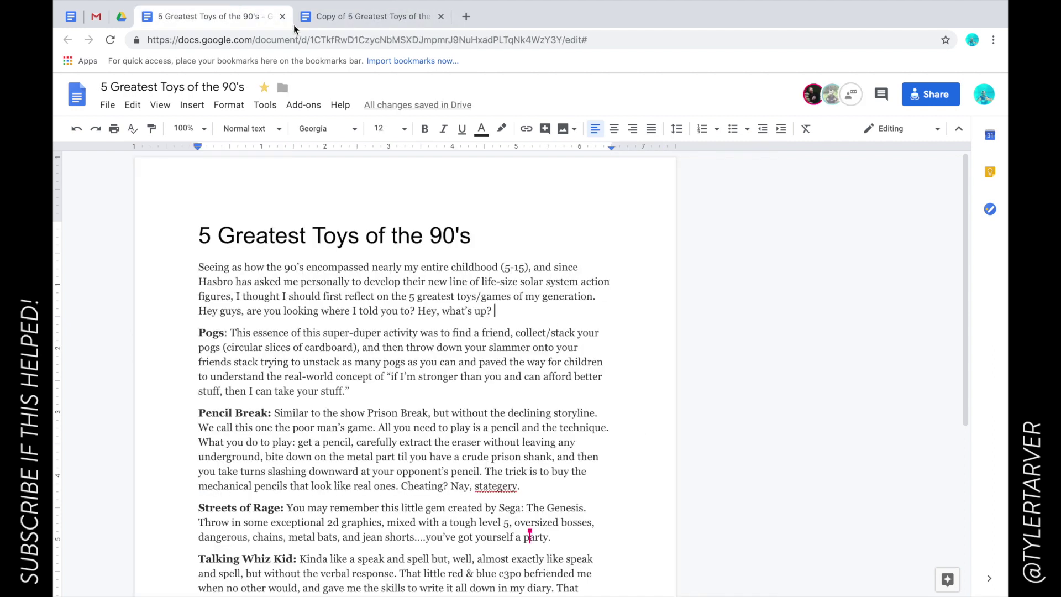
{"action": "left_click", "coordinate": [419, 105]}
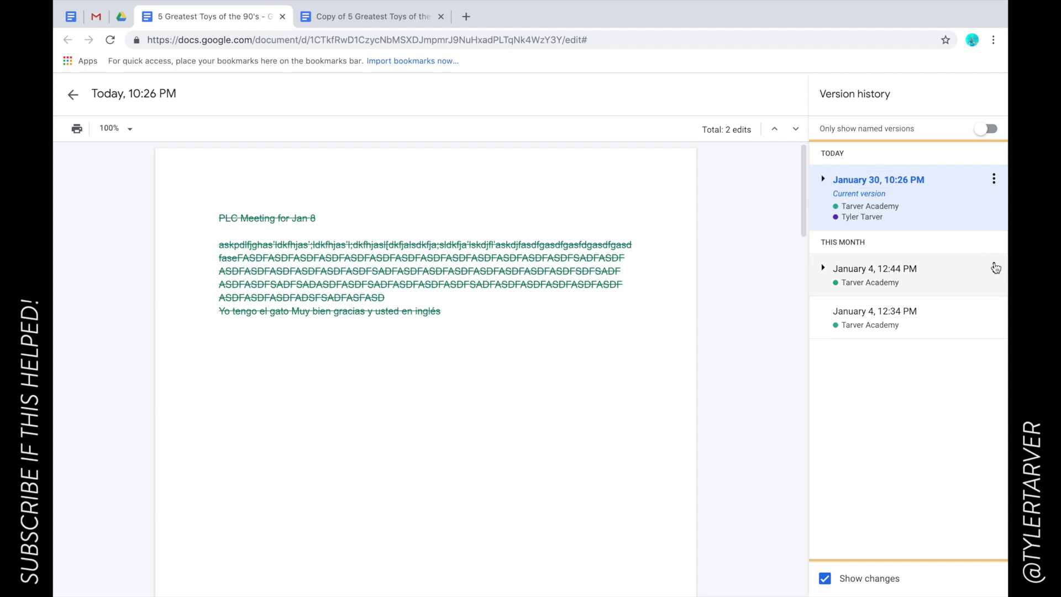
Restore the January 4, 12:44 PM version containing the PLC Meeting notes
{"action": "left_click", "coordinate": [994, 268]}
{"action": "left_click", "coordinate": [867, 284]}
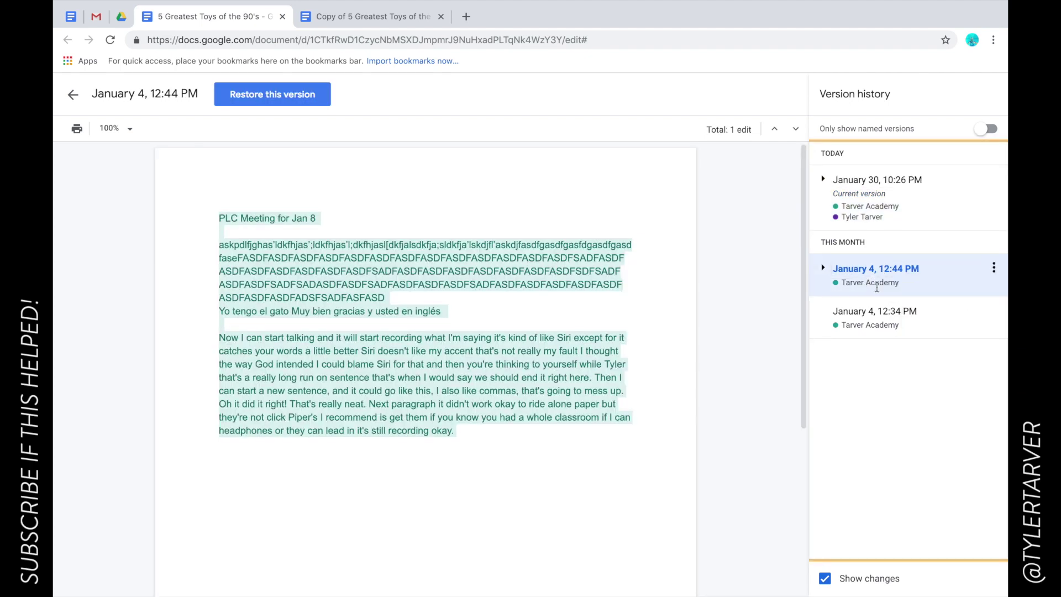
{"action": "left_click", "coordinate": [252, 103]}
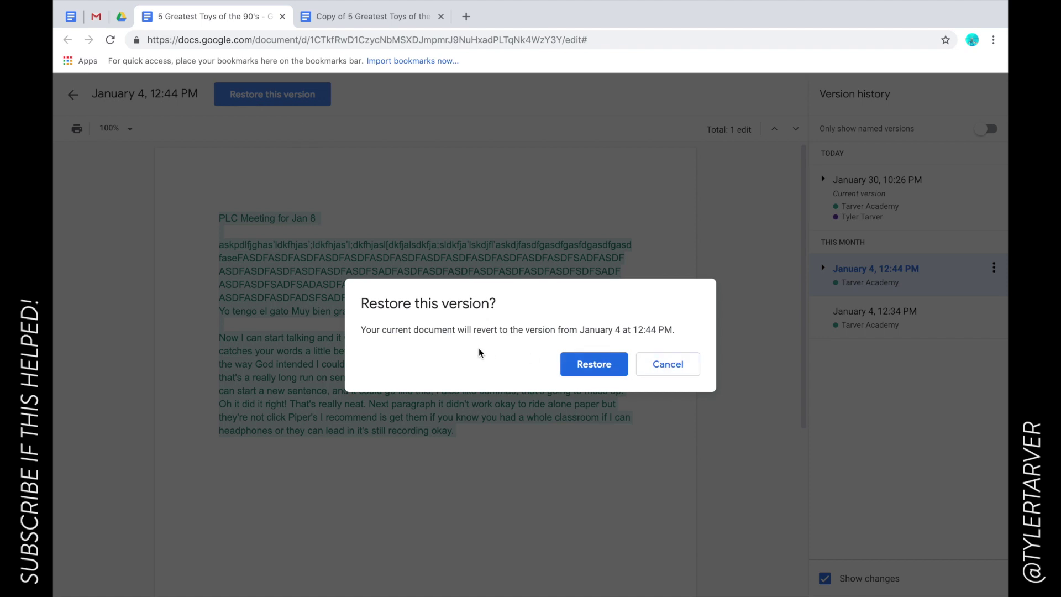
{"action": "left_click", "coordinate": [593, 364]}
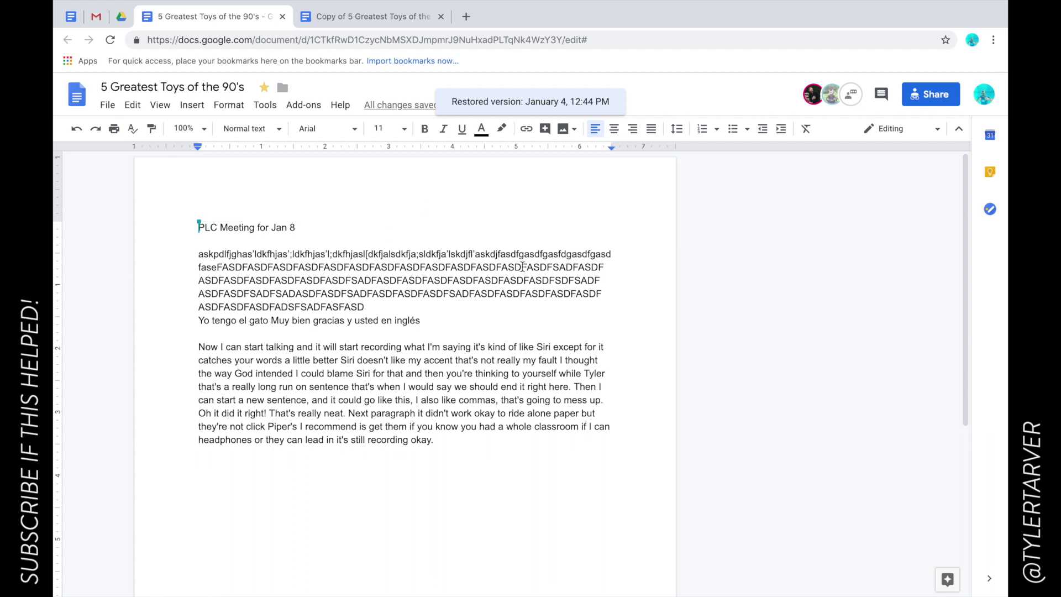
Restore the January 30, 10:26 PM version to bring back the 5 Greatest Toys text
{"action": "left_click", "coordinate": [380, 105]}
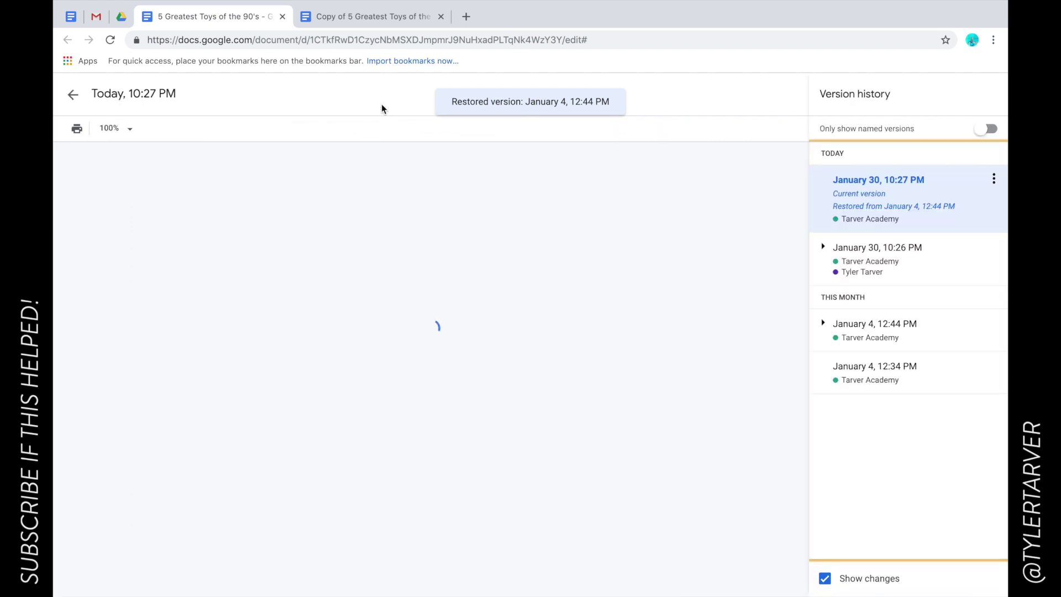
{"action": "left_click", "coordinate": [845, 272]}
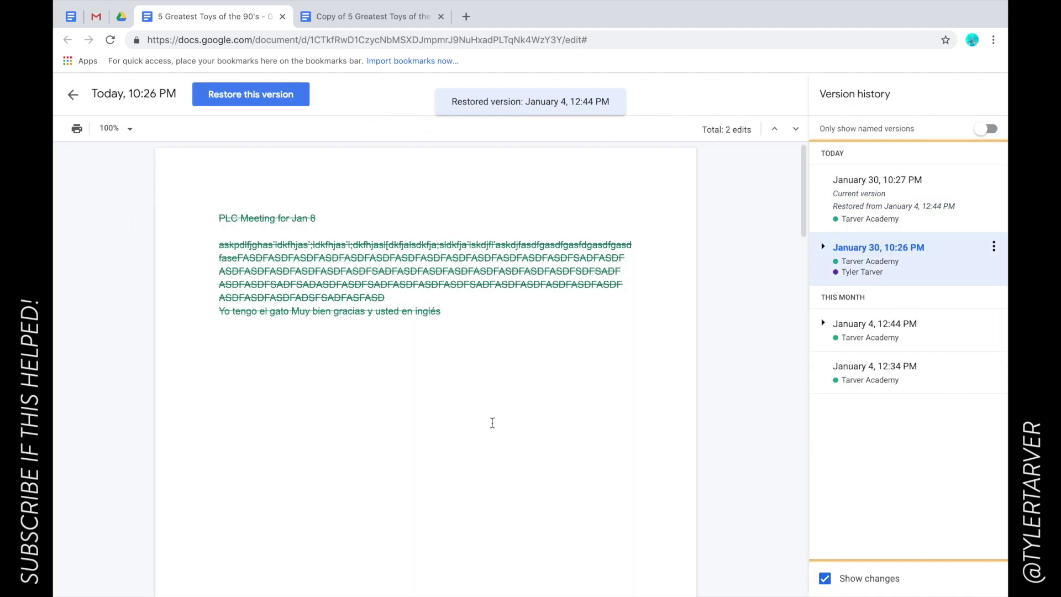
{"action": "scroll", "coordinate": [492, 422], "scroll_direction": "down", "scroll_amount": 10}
{"action": "scroll", "coordinate": [492, 423], "scroll_direction": "up", "scroll_amount": 5}
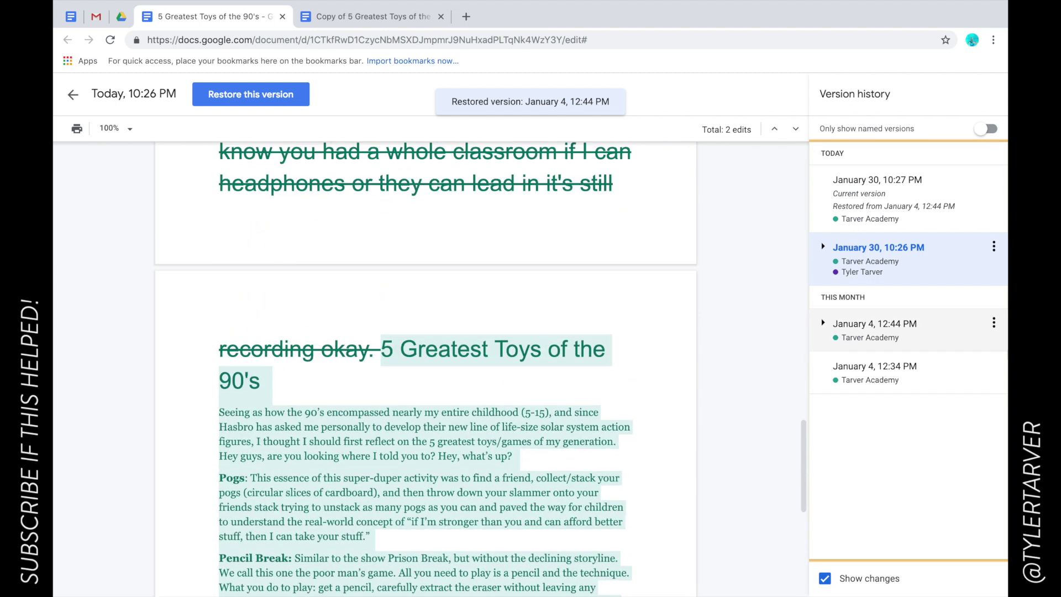
{"action": "left_click", "coordinate": [994, 246]}
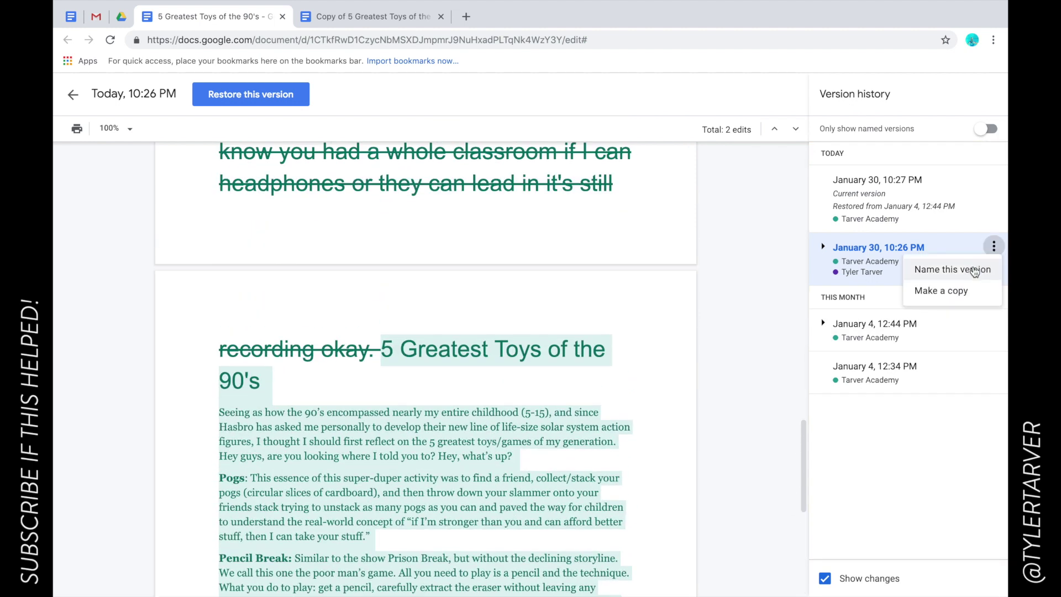
{"action": "left_click", "coordinate": [971, 269]}
{"action": "left_click", "coordinate": [290, 92]}
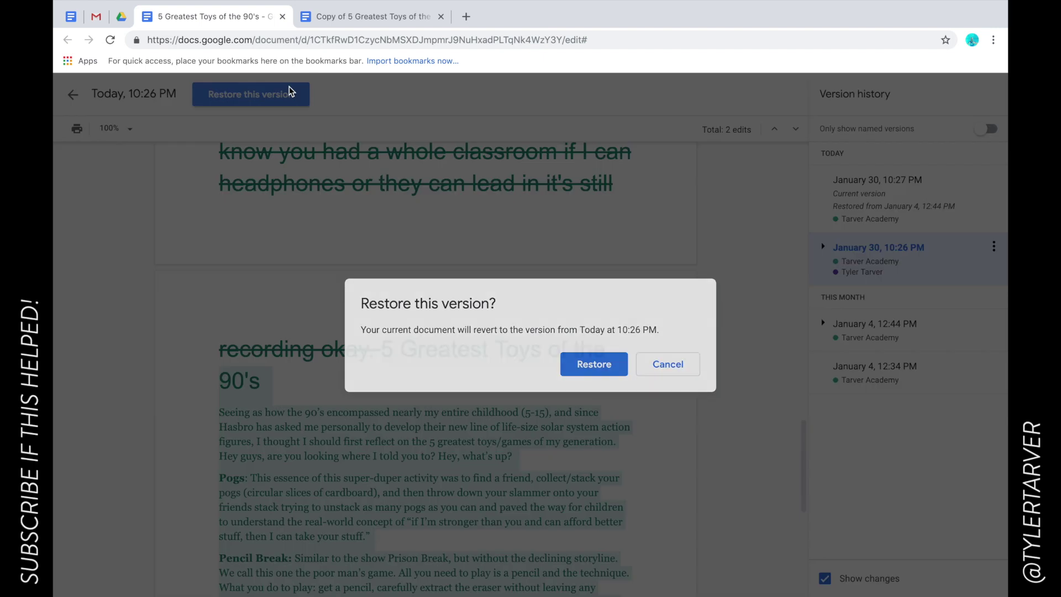
{"action": "left_click", "coordinate": [603, 366]}
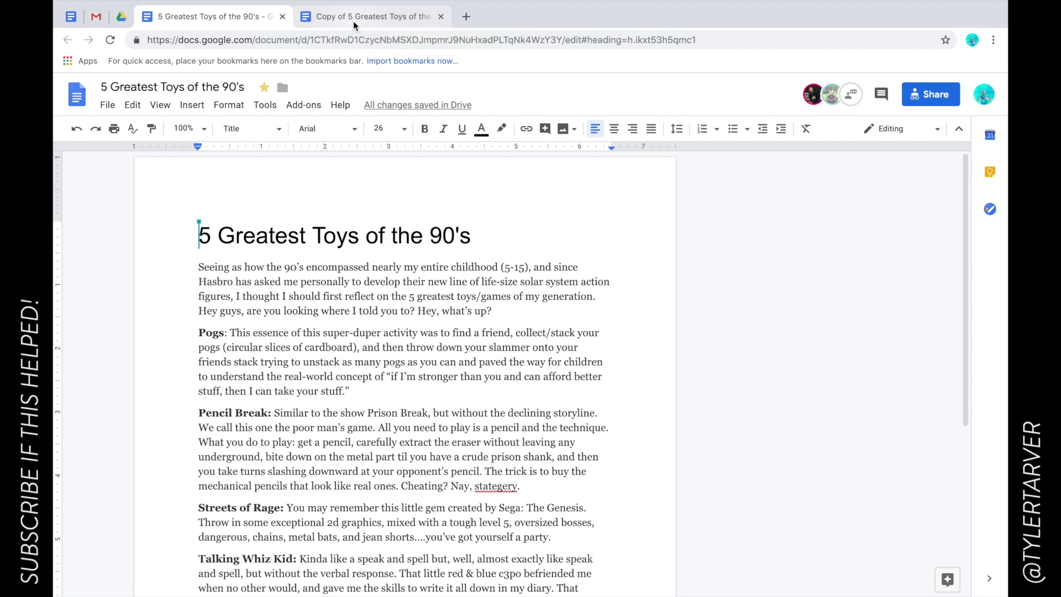
{"action": "left_click", "coordinate": [353, 21]}
{"action": "scroll", "coordinate": [397, 253], "scroll_direction": "down", "scroll_amount": 3}
{"action": "scroll", "coordinate": [381, 250], "scroll_direction": "up", "scroll_amount": 3}
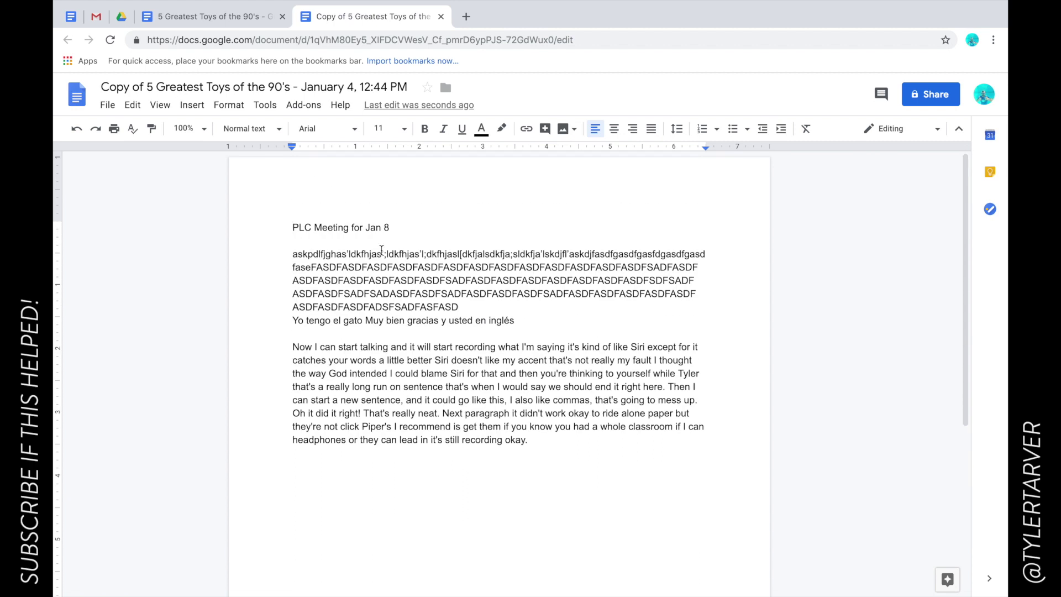
{"action": "key", "text": "ctrl+shift+Tab"}
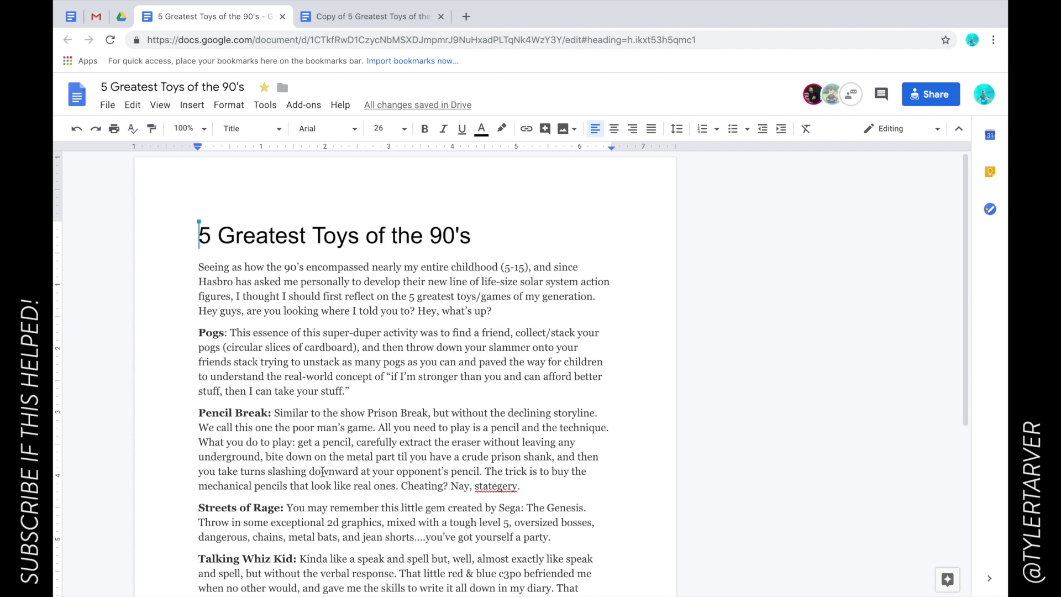
{"action": "left_click", "coordinate": [292, 420]}
{"action": "scroll", "coordinate": [291, 420], "scroll_direction": "down", "scroll_amount": 5}
{"action": "scroll", "coordinate": [292, 420], "scroll_direction": "up", "scroll_amount": 5}
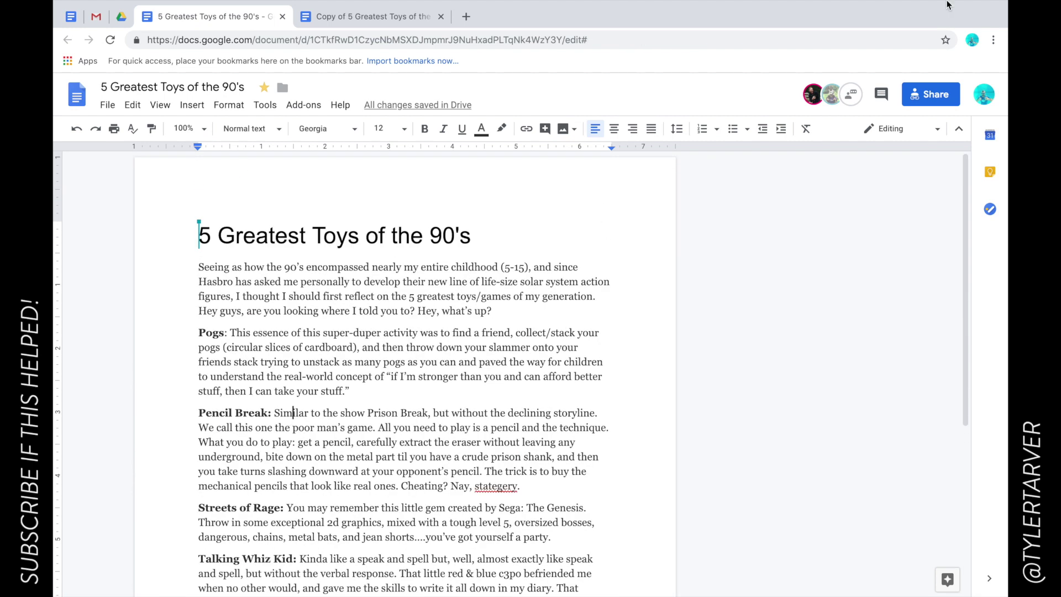
{"action": "mouse_move", "coordinate": [865, 3]}
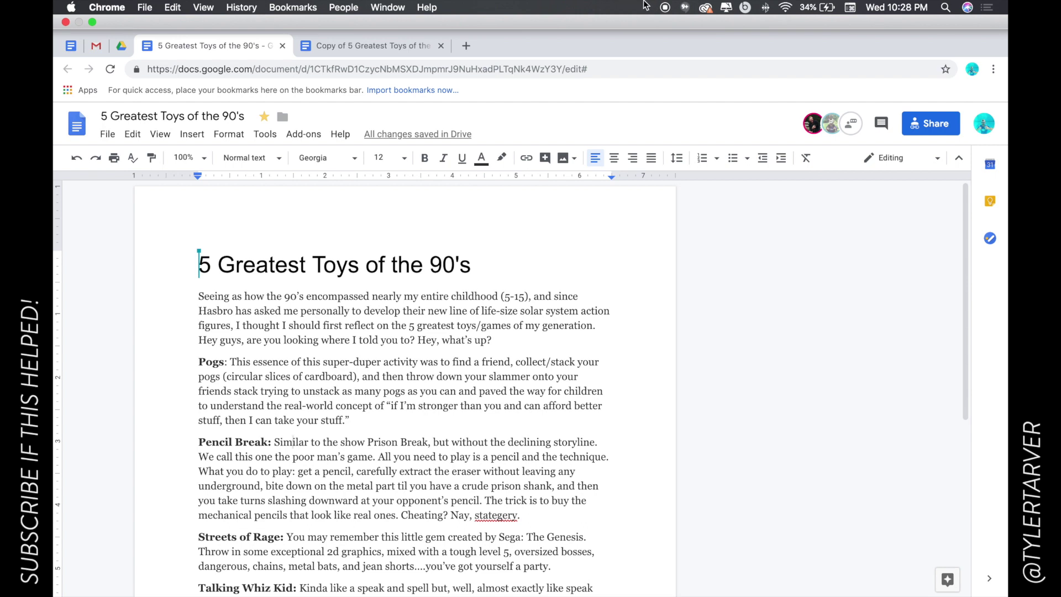